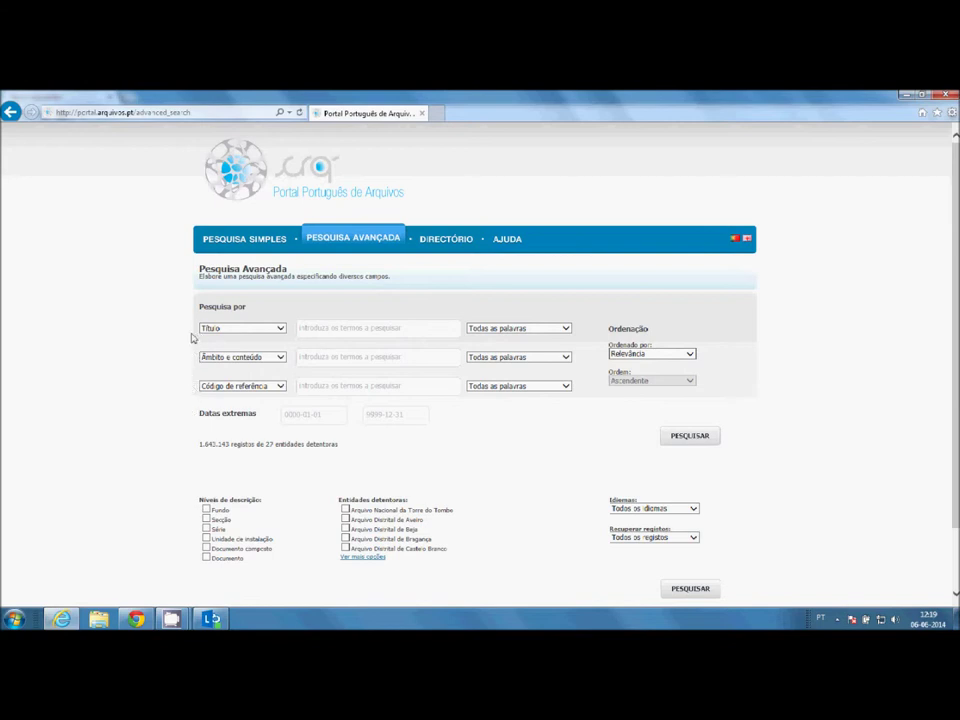
- Check the second row's field choices, then list the Título row's word-matching options
{"action": "left_click", "coordinate": [280, 357]}
{"action": "left_click", "coordinate": [568, 329]}
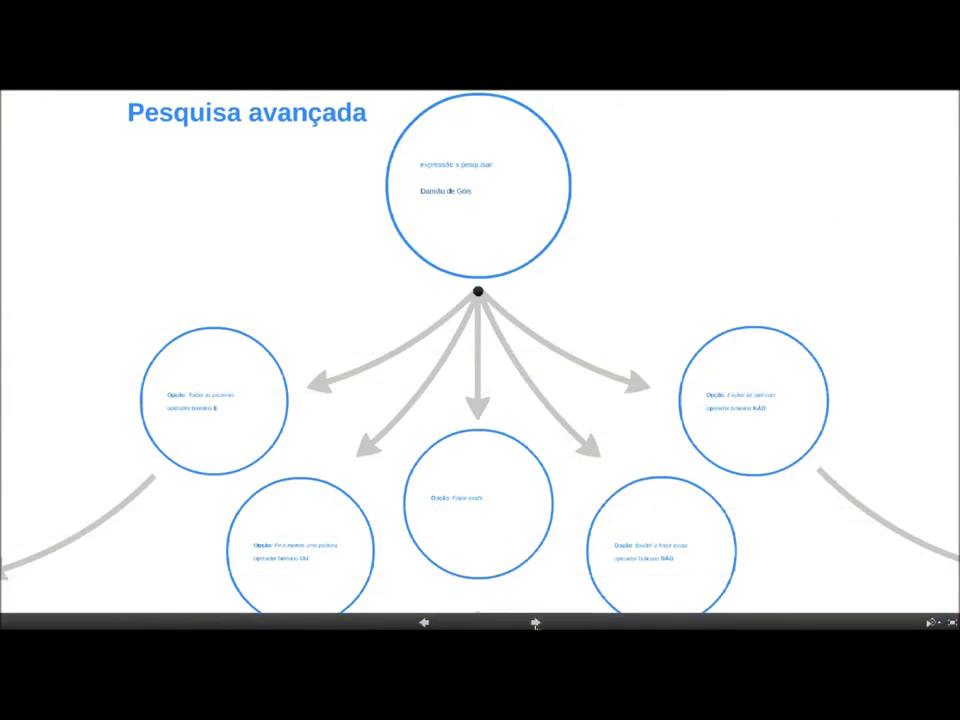
- Step the Prezi through the Todas as palavras (E) and Pelo menos uma palavra (OU) Damião de Góis examples
{"action": "left_click", "coordinate": [535, 622]}
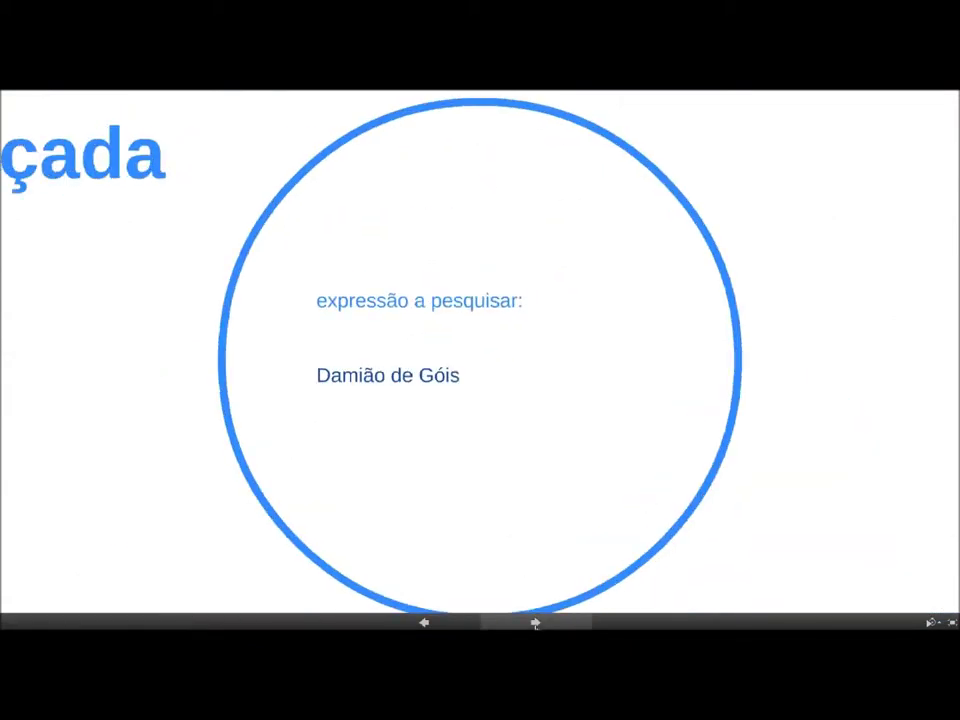
{"action": "left_click", "coordinate": [535, 622]}
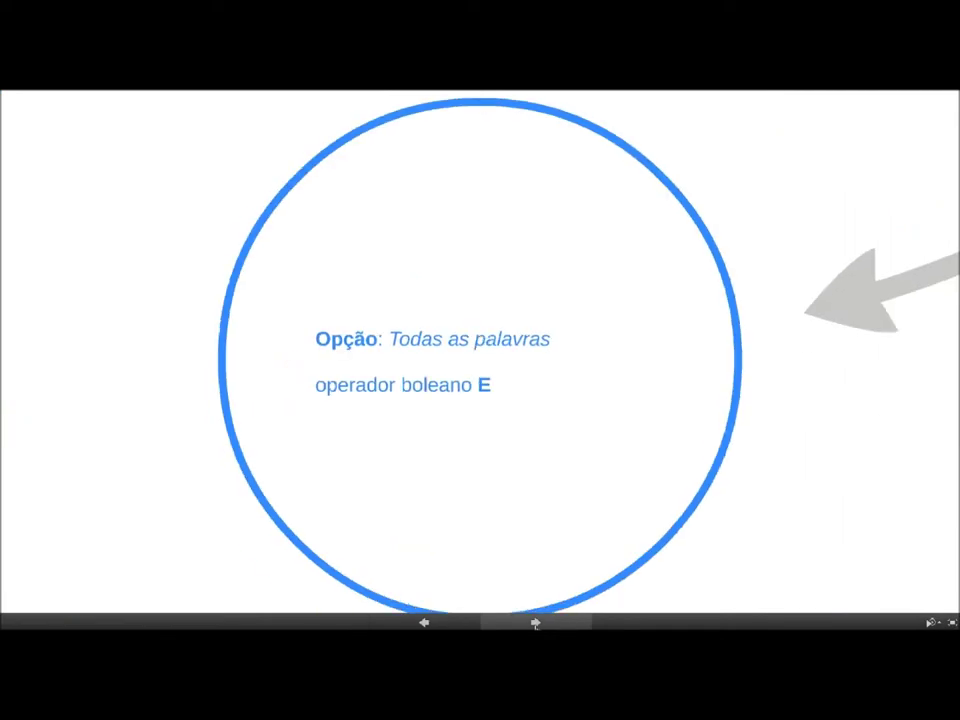
{"action": "left_click", "coordinate": [535, 622]}
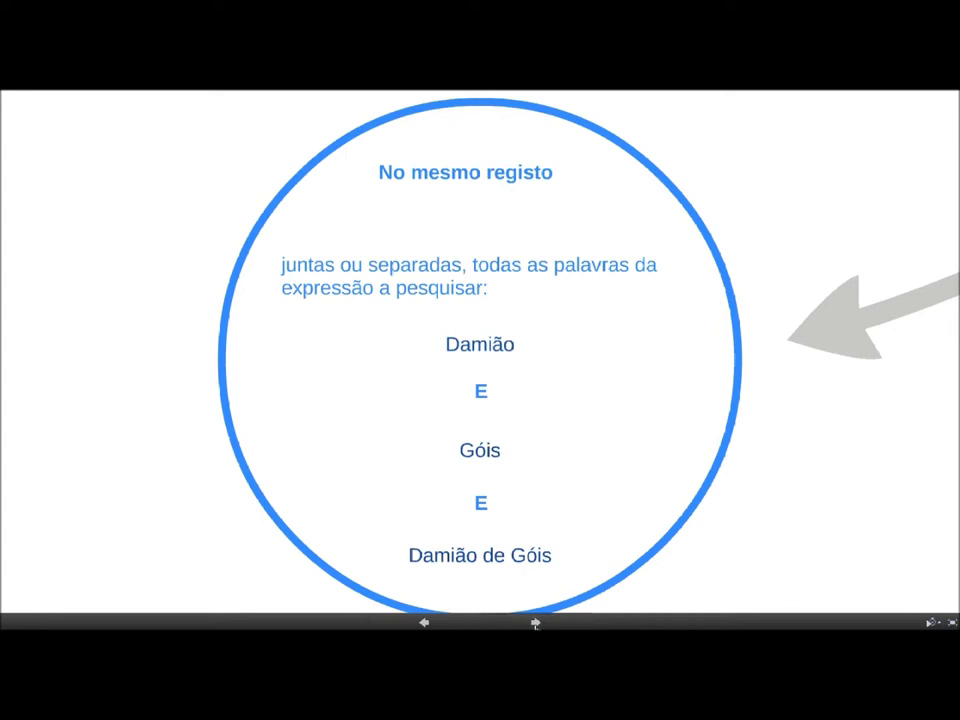
{"action": "left_click", "coordinate": [535, 622]}
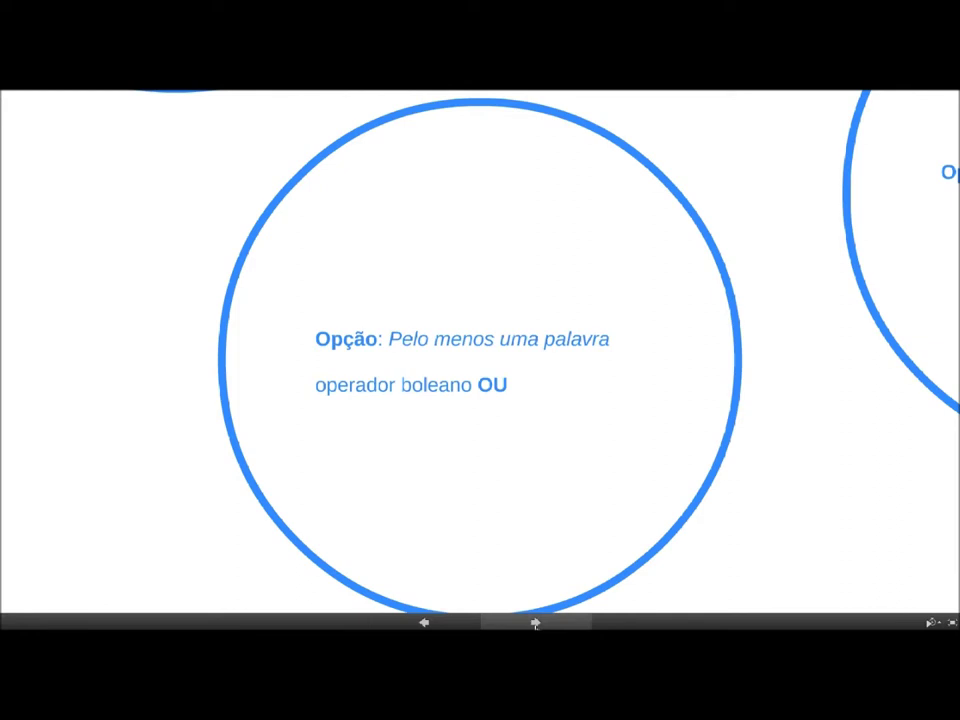
{"action": "left_click", "coordinate": [535, 622]}
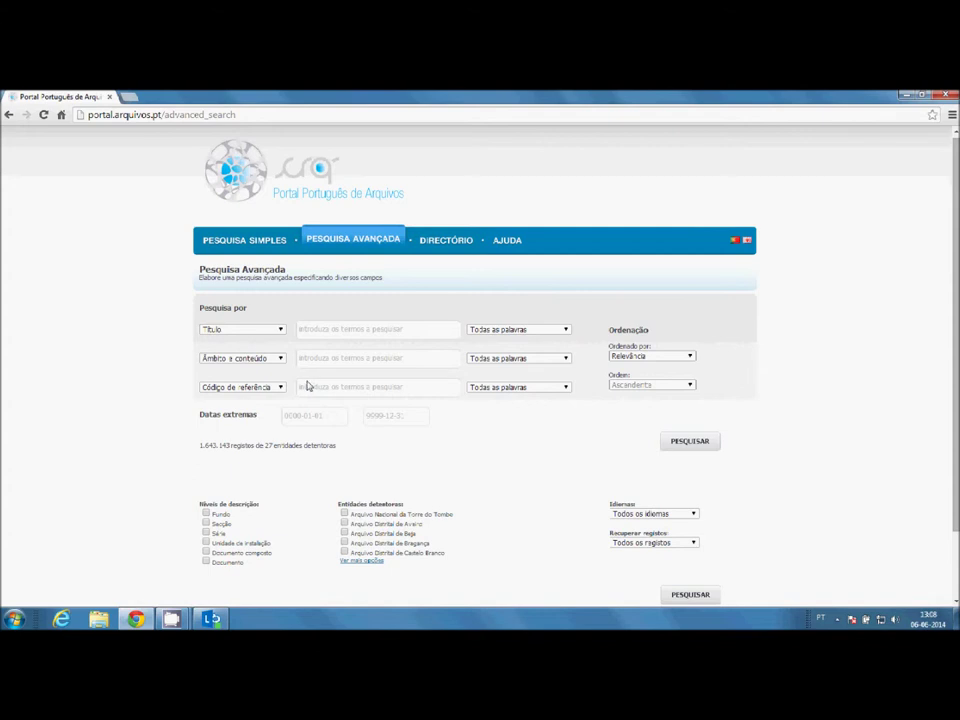
- Search by reference code PT/UP/REIT/DSCCI2C01/382/3265, view the single result, and return to the form
{"action": "left_click", "coordinate": [305, 388]}
{"action": "type", "text": "PT/UP/REIT/DSCCI2C01/382/3265"}
{"action": "left_click", "coordinate": [690, 441]}
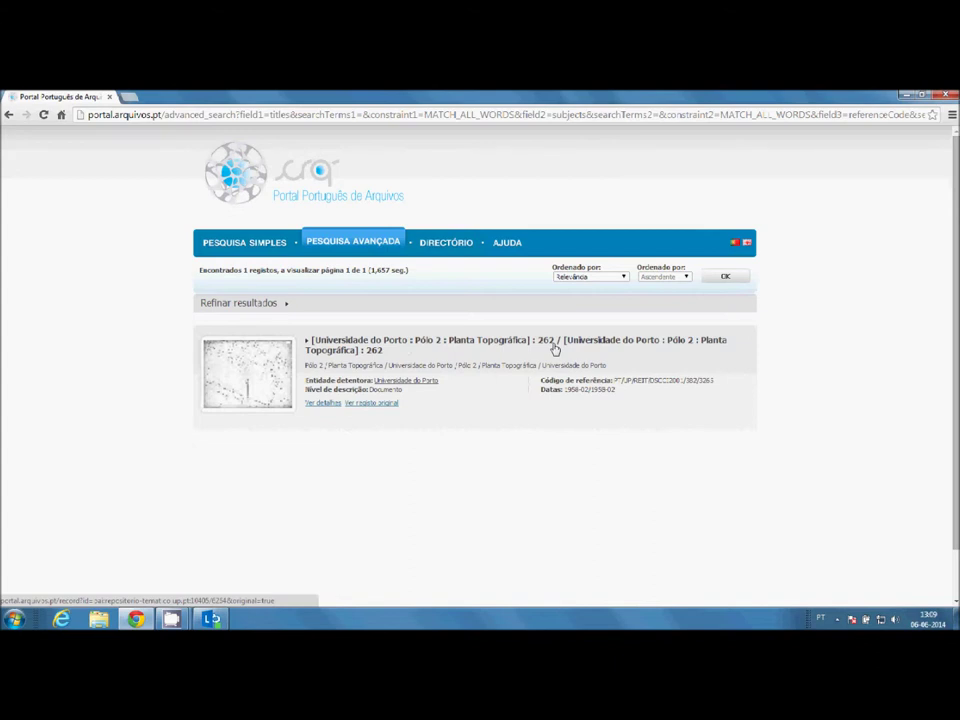
{"action": "left_click", "coordinate": [8, 115]}
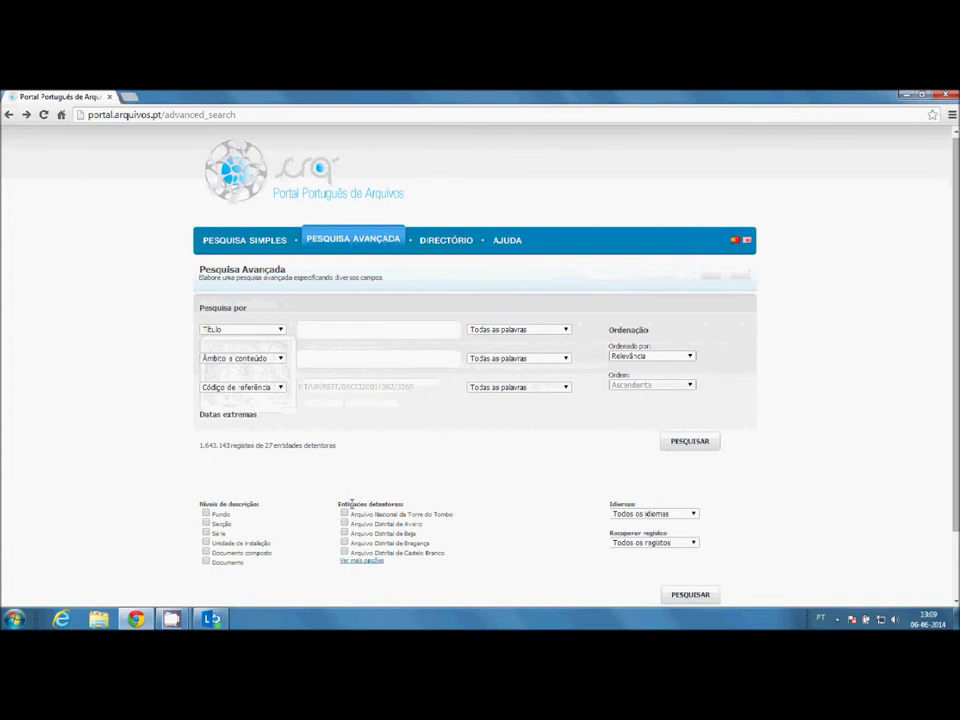
- Enter 'Associação desportiva' in the Título field from the suggestions
{"action": "left_click", "coordinate": [303, 327]}
{"action": "type", "text": "Assoc"}
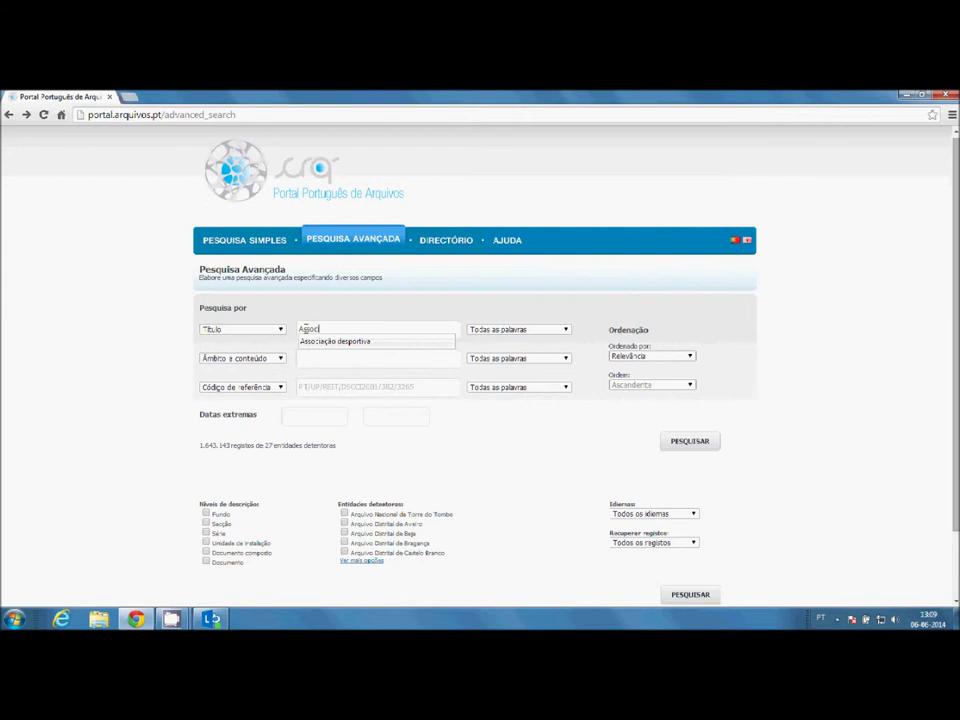
{"action": "type", "text": "iação des"}
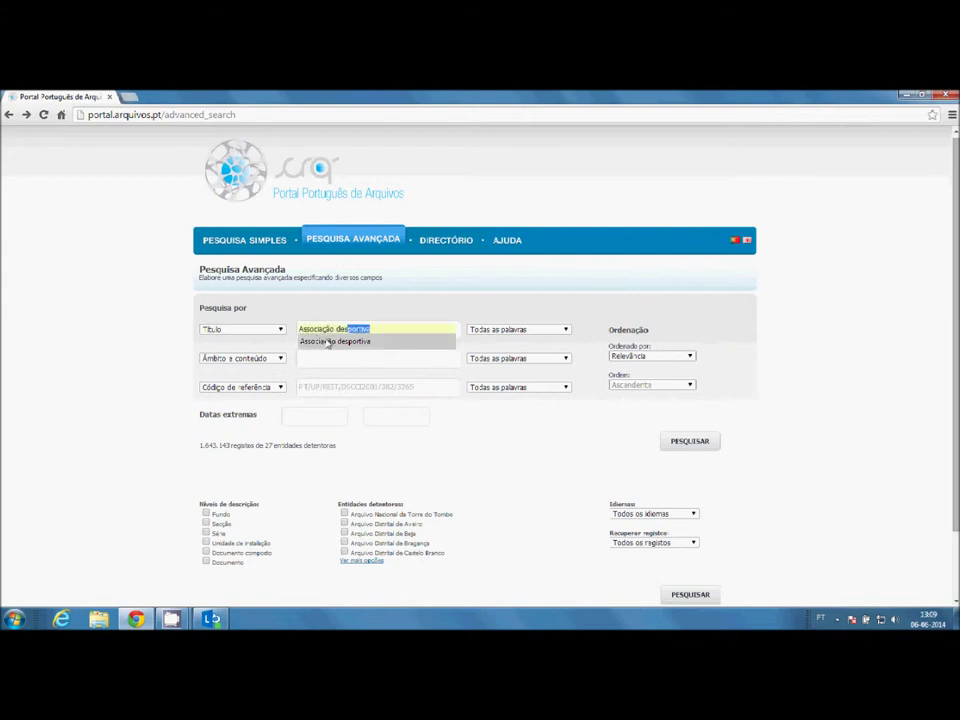
{"action": "left_click", "coordinate": [329, 341]}
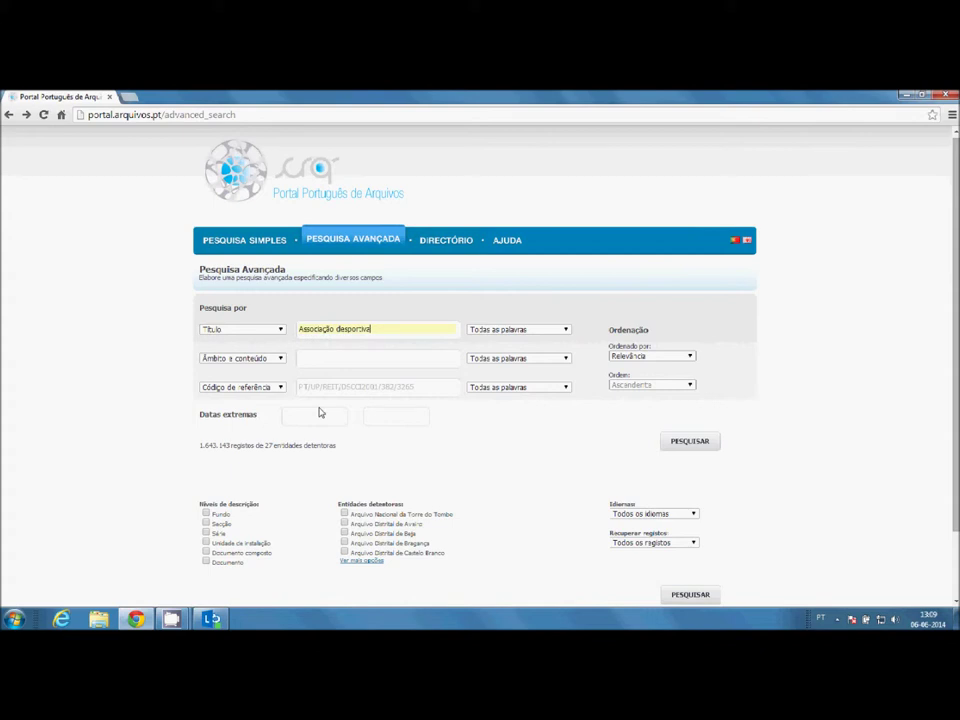
- Limit the holding archive to Câmara Municipal de Ponte de Lima and run the search
{"action": "left_click", "coordinate": [359, 563]}
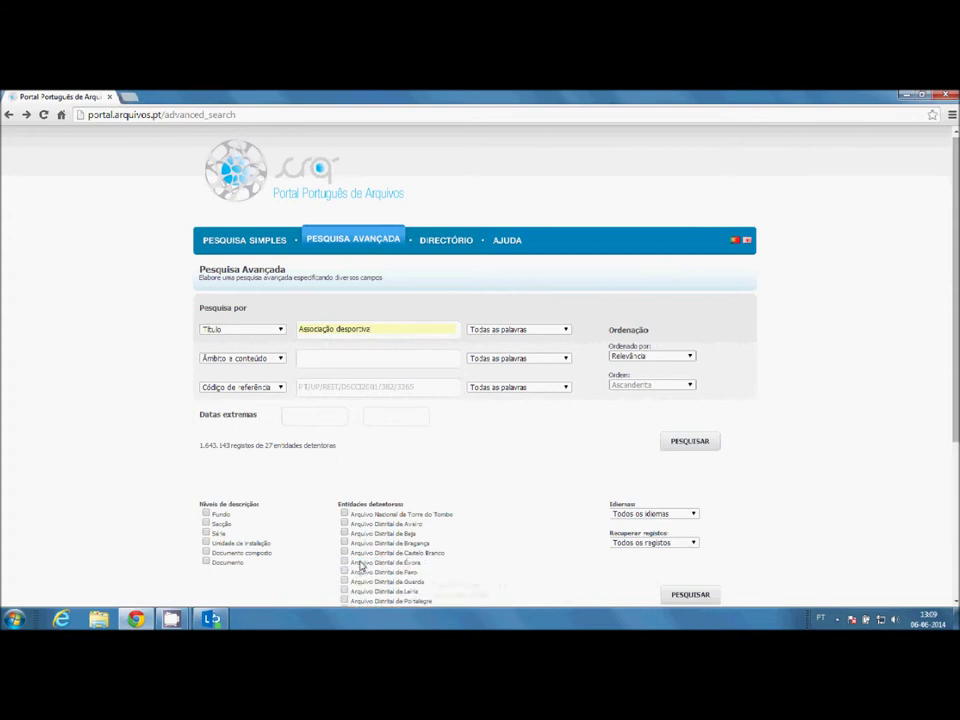
{"action": "scroll", "coordinate": [546, 561], "scroll_direction": "down", "scroll_amount": 3}
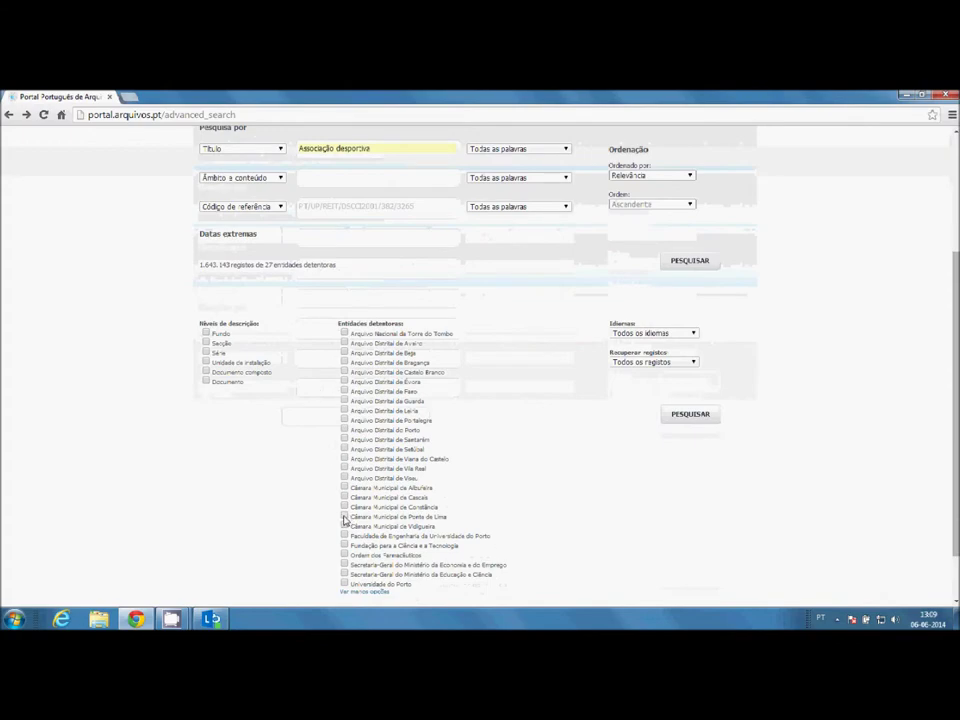
{"action": "left_click", "coordinate": [345, 517]}
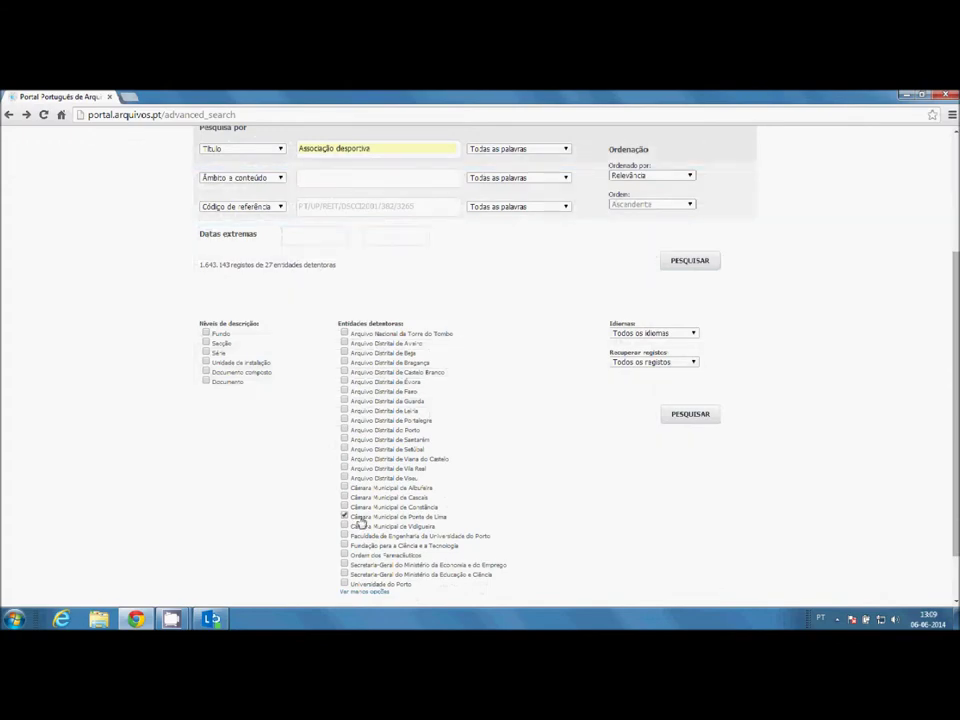
{"action": "left_click", "coordinate": [690, 415]}
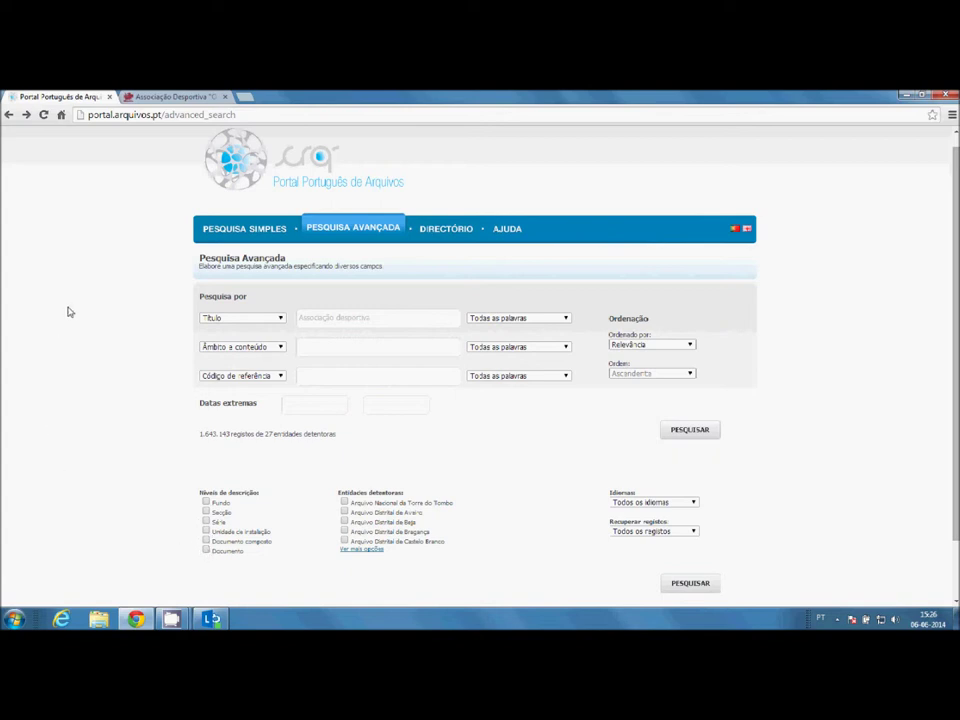
- In the Associação Desportiva record, browse into the Conselho Fiscal section
{"action": "left_click", "coordinate": [144, 97]}
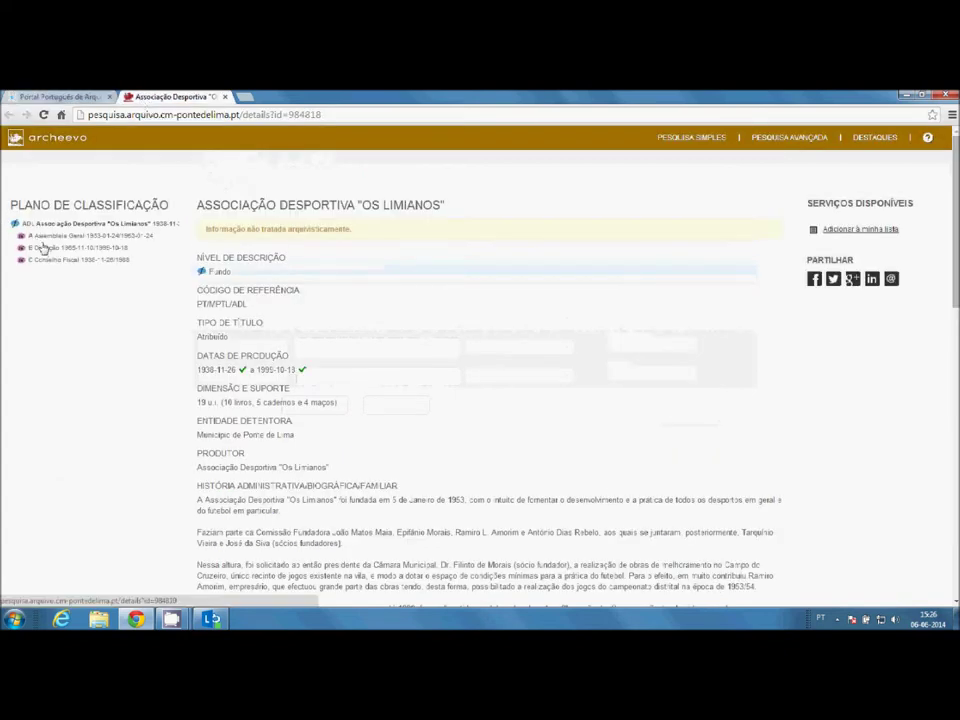
{"action": "left_click", "coordinate": [45, 260]}
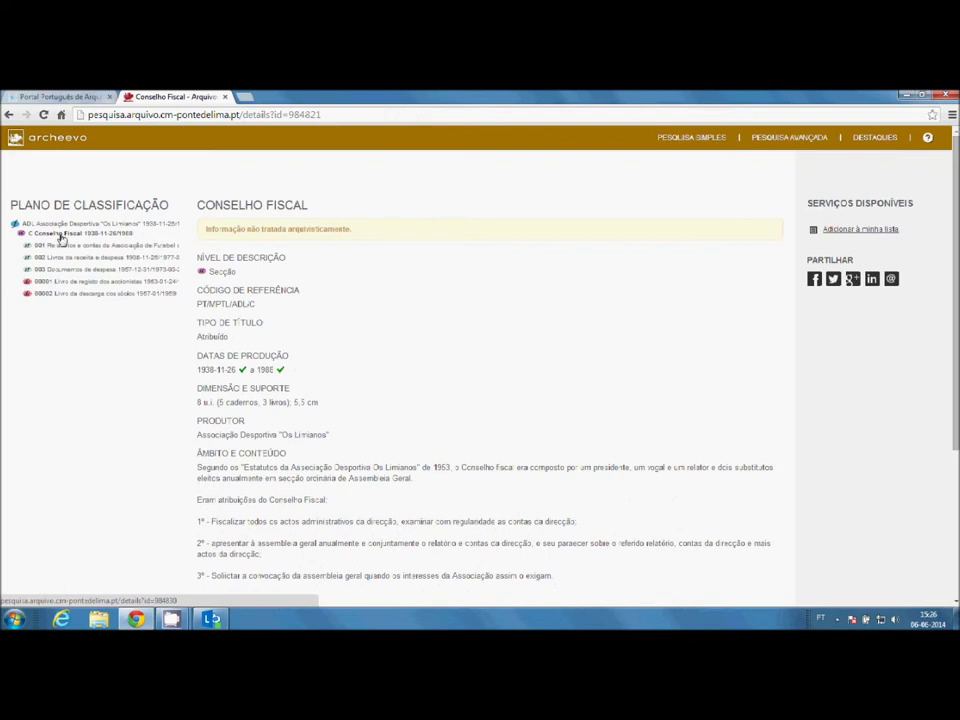
{"action": "left_click", "coordinate": [60, 224]}
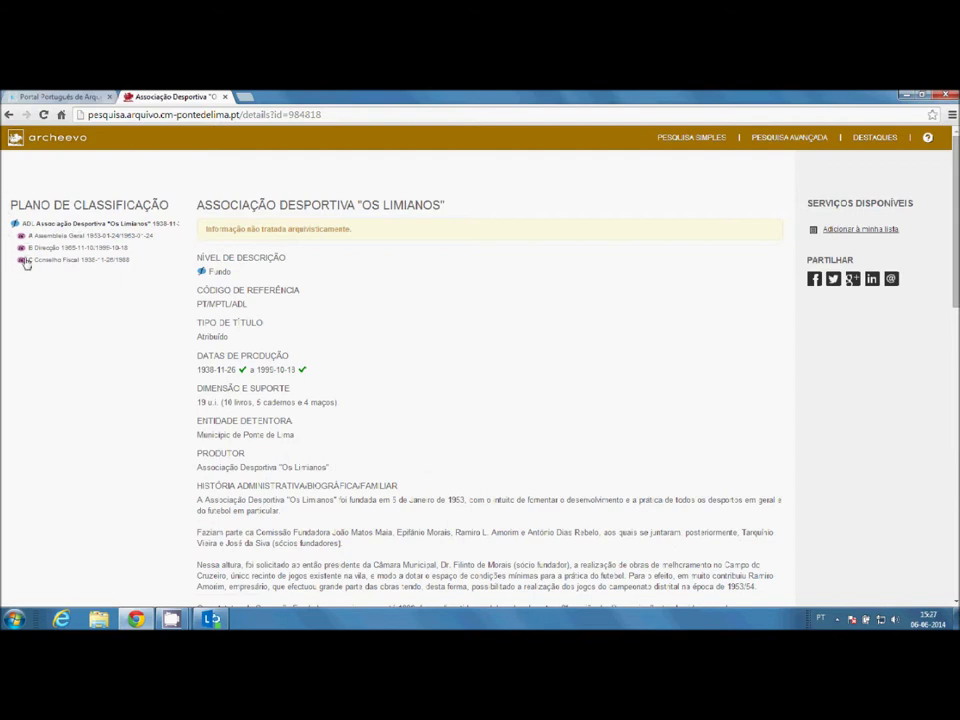
{"action": "left_click", "coordinate": [36, 260]}
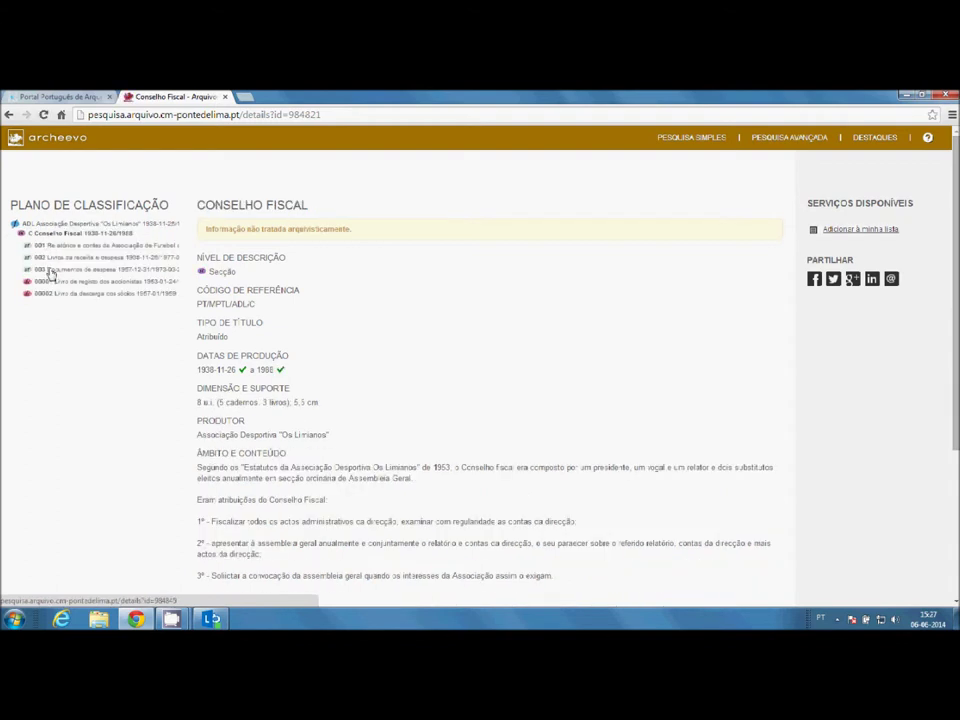
- Check Documentos de despesa, then open 002 Livros da receita e despesa and 00001 Livro da receita e despesa
{"action": "left_click", "coordinate": [49, 270]}
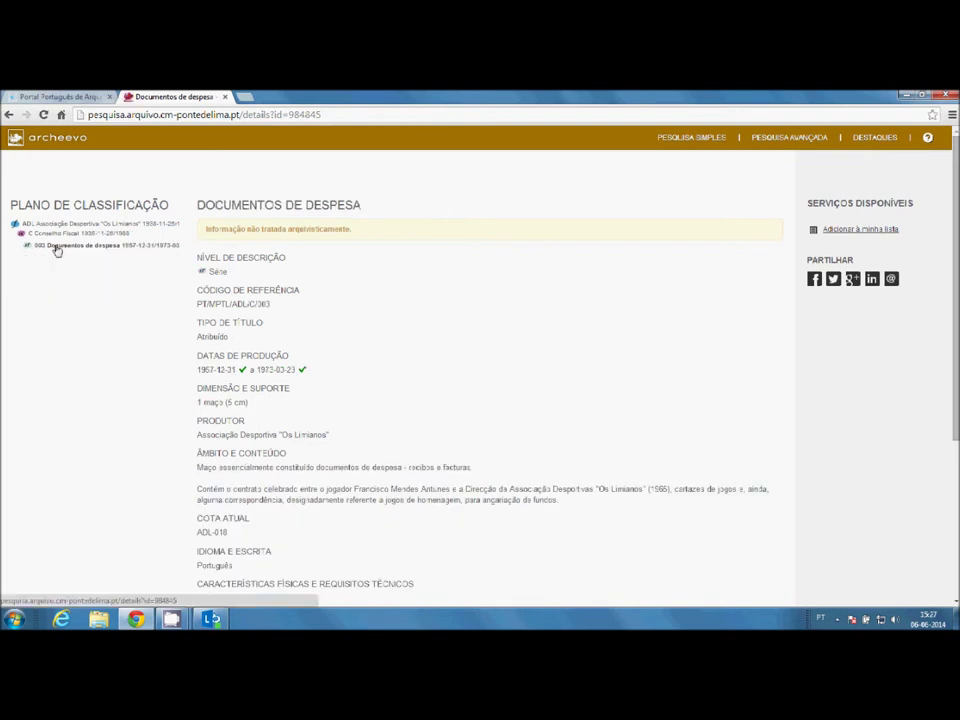
{"action": "left_click", "coordinate": [57, 236]}
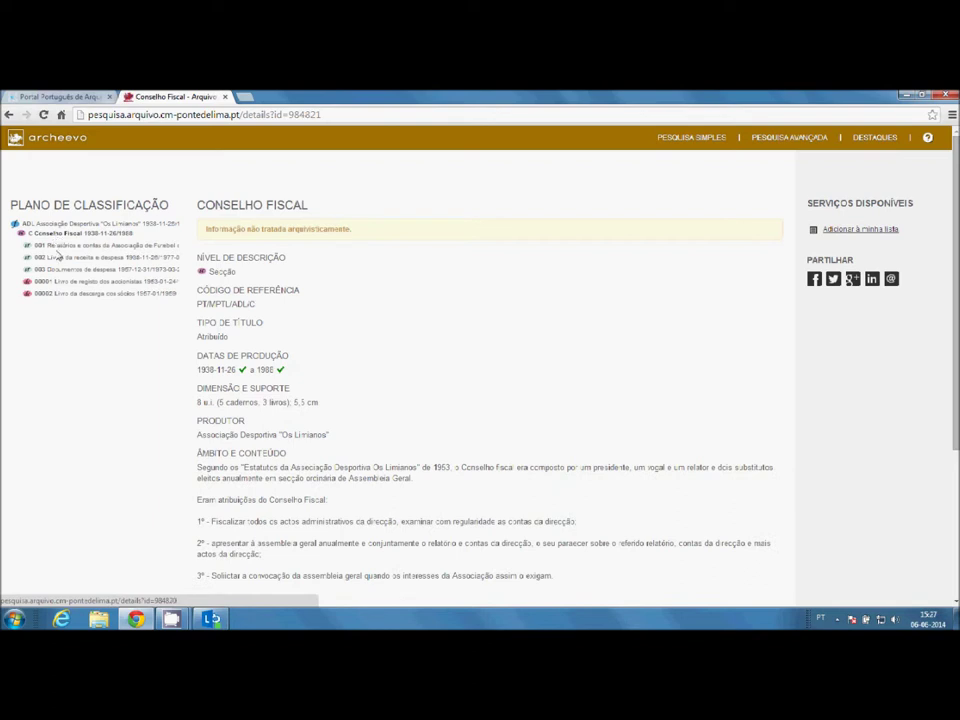
{"action": "left_click", "coordinate": [56, 259]}
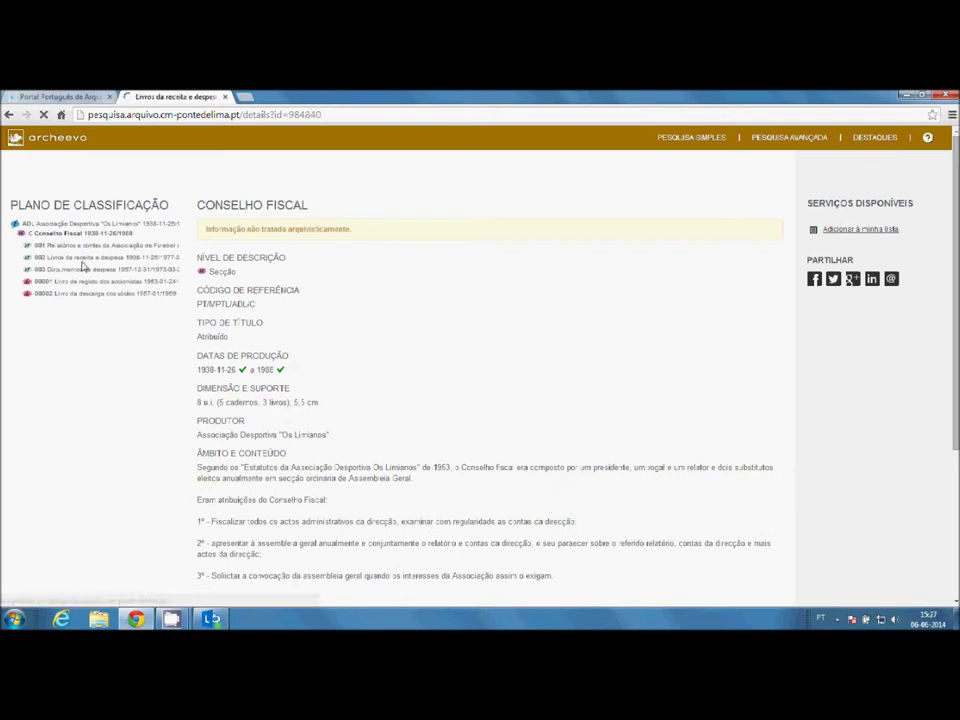
{"action": "left_click", "coordinate": [80, 260]}
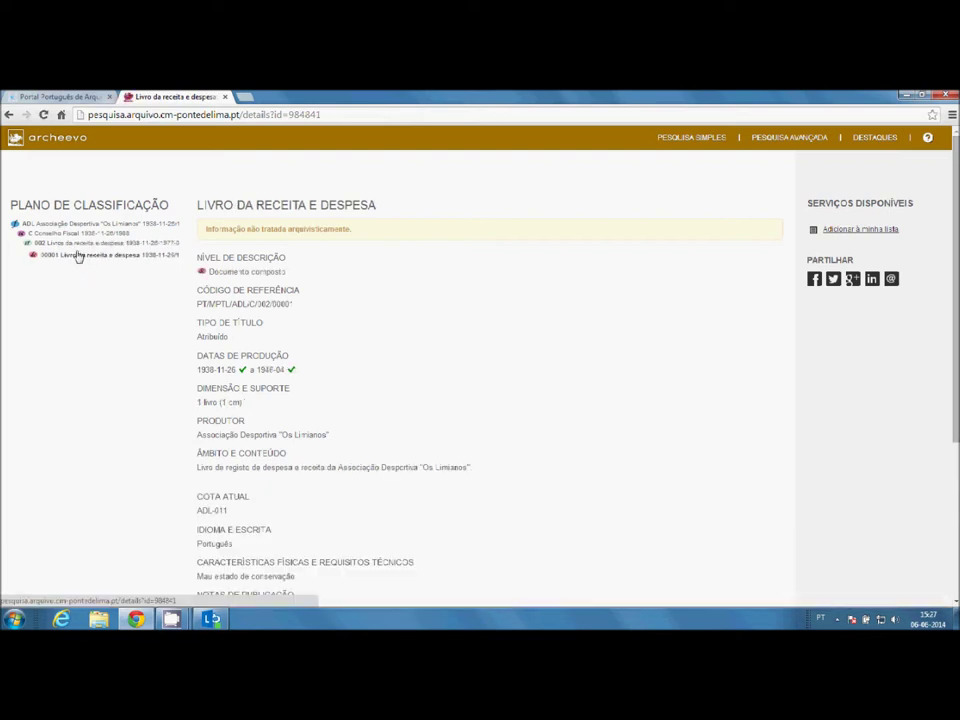
- Add Arquivo Distrital de Faro and Arquivo Nacional da Torre do Tombo to the holding entities
{"action": "left_click", "coordinate": [56, 98]}
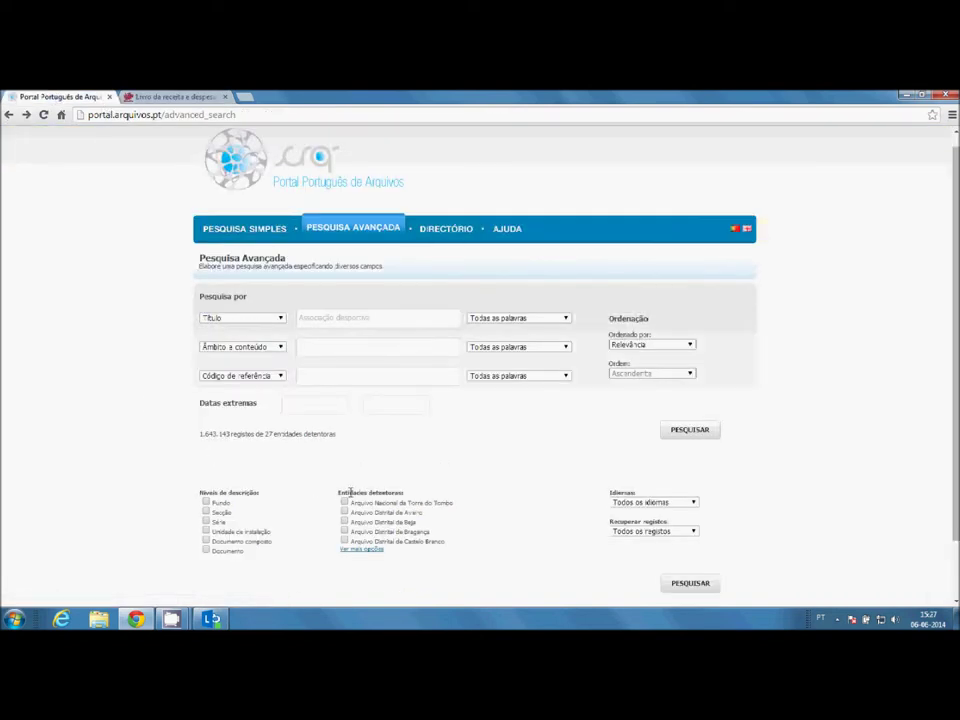
{"action": "left_click", "coordinate": [371, 551]}
{"action": "scroll", "coordinate": [434, 521], "scroll_direction": "down", "scroll_amount": 3}
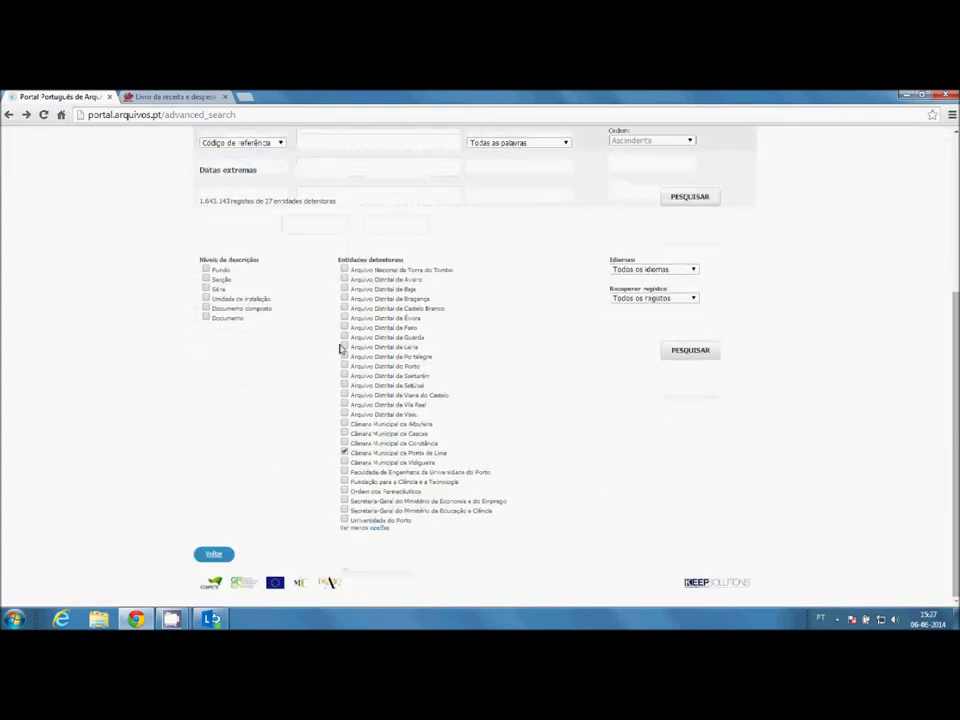
{"action": "left_click", "coordinate": [344, 327]}
{"action": "left_click", "coordinate": [344, 270]}
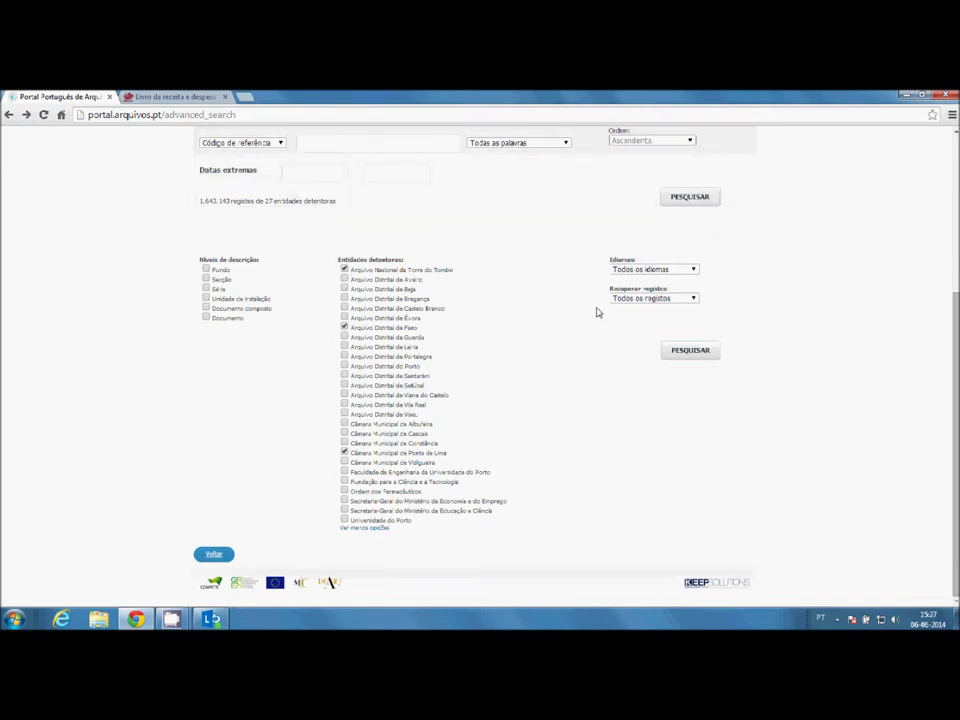
{"action": "left_click", "coordinate": [383, 531]}
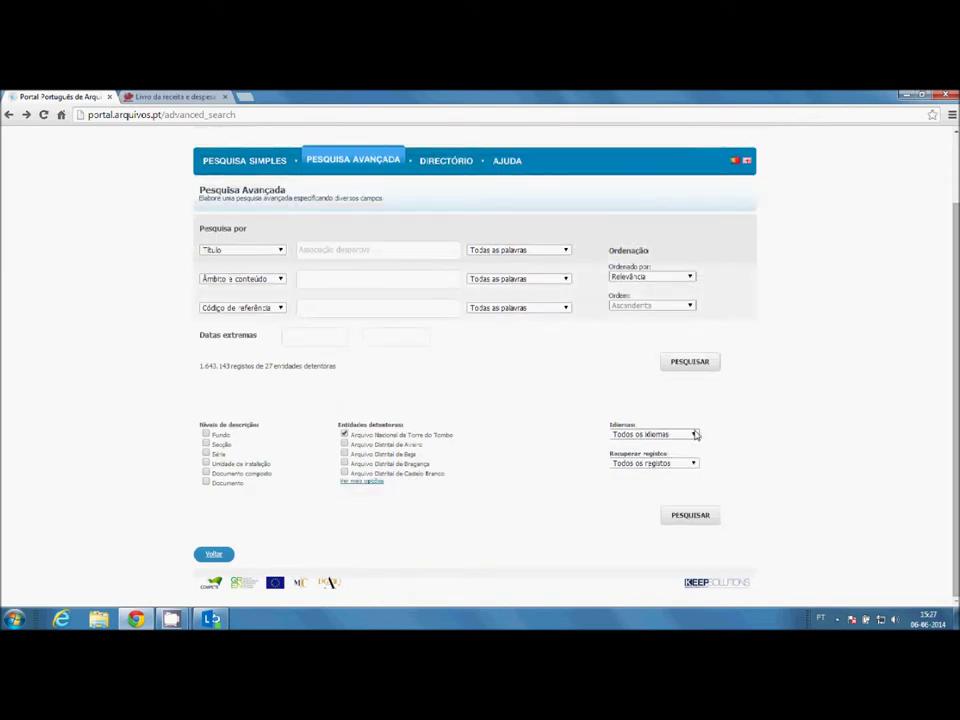
- Review the Idiomas and Recuperar registos lists, keeping Todos os idiomas and Todos os registos
{"action": "left_click", "coordinate": [695, 434]}
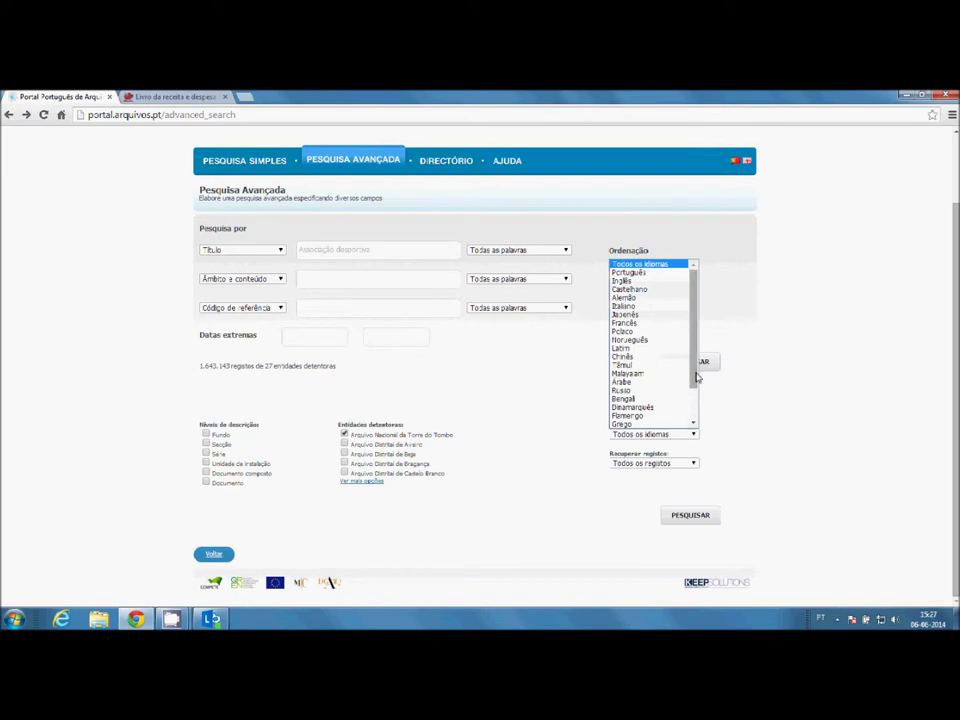
{"action": "left_click_drag", "start_coordinate": [693, 377], "coordinate": [693, 420]}
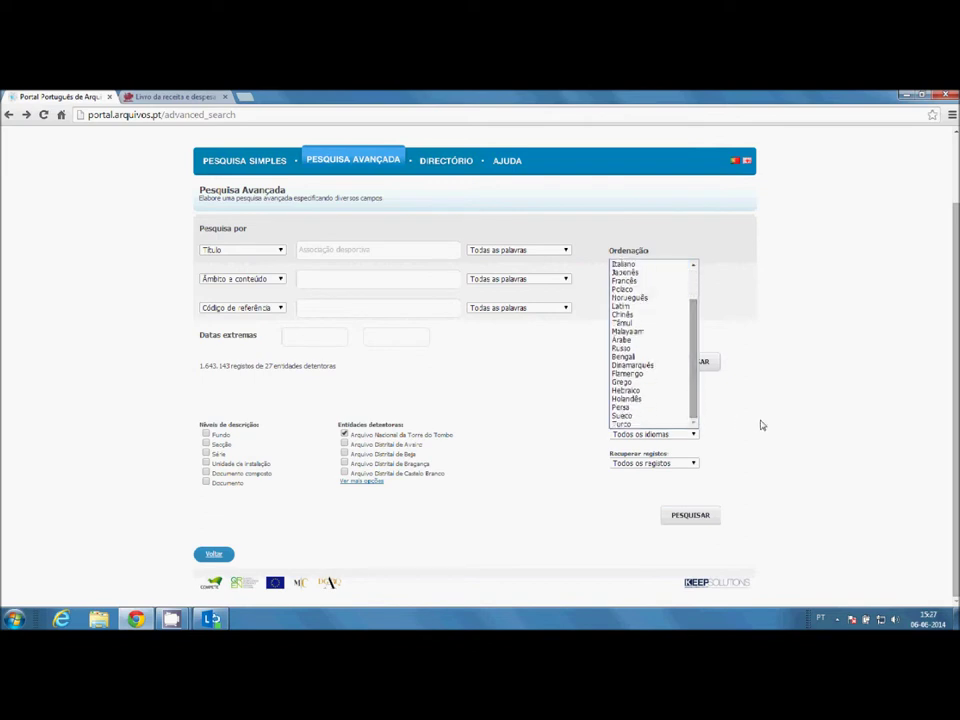
{"action": "left_click", "coordinate": [761, 425]}
{"action": "left_click", "coordinate": [694, 464]}
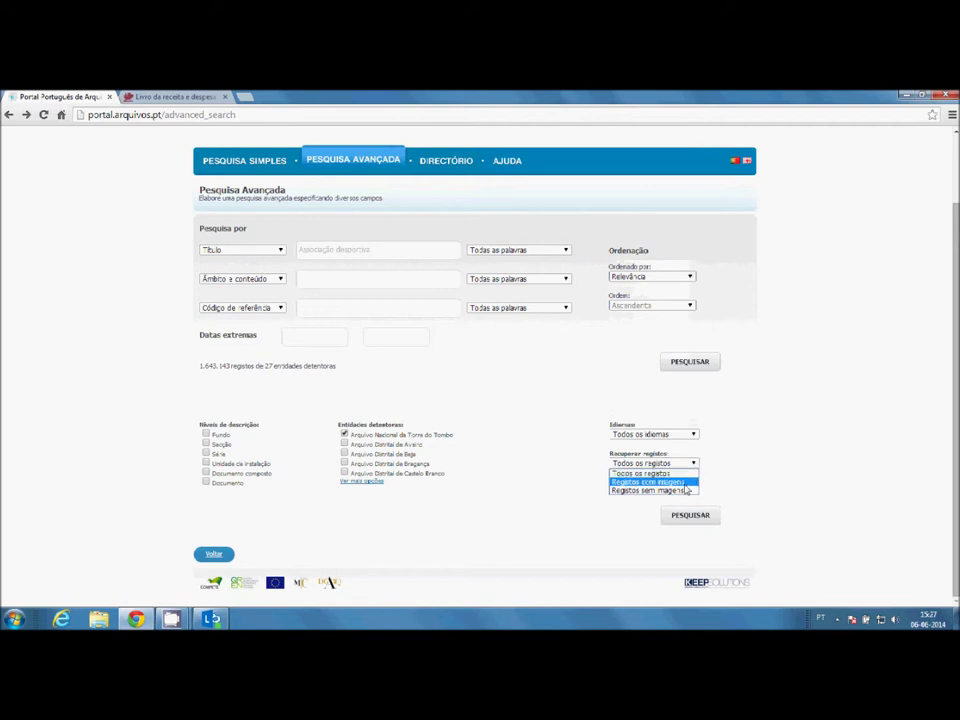
{"action": "left_click", "coordinate": [793, 478]}
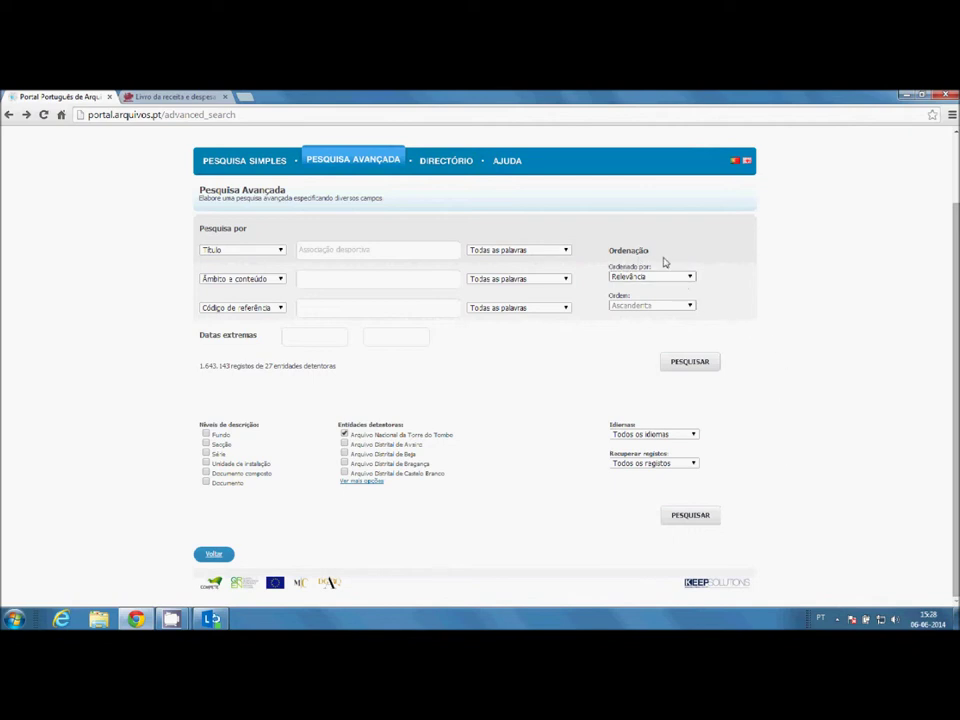
- Order results by Código de referência, Ascendente, then go to the Ajuda page
{"action": "left_click", "coordinate": [693, 280]}
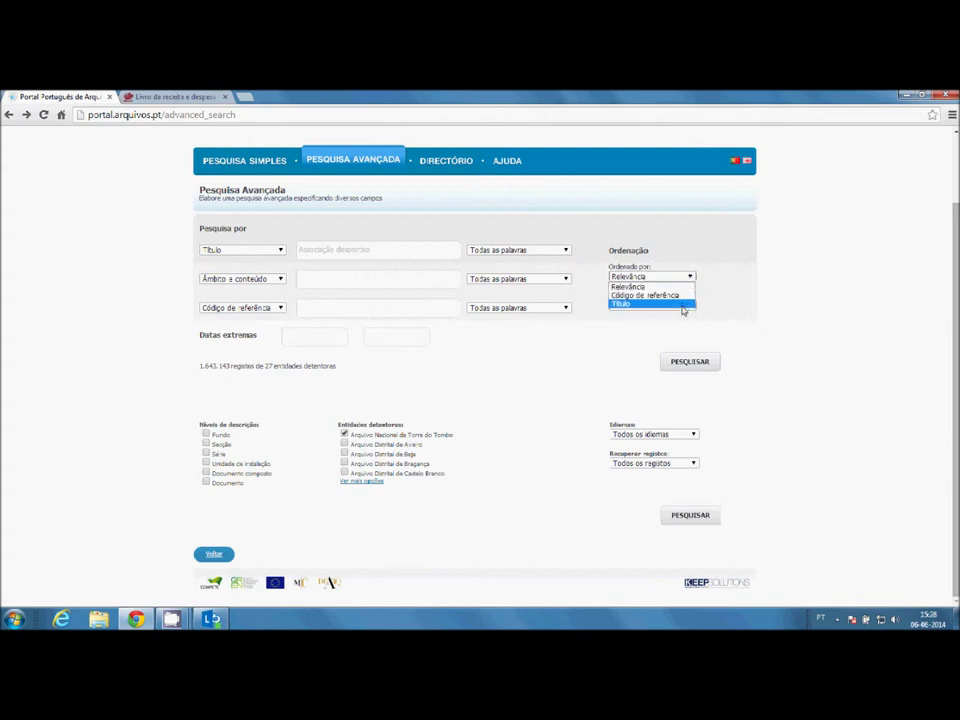
{"action": "left_click", "coordinate": [683, 296]}
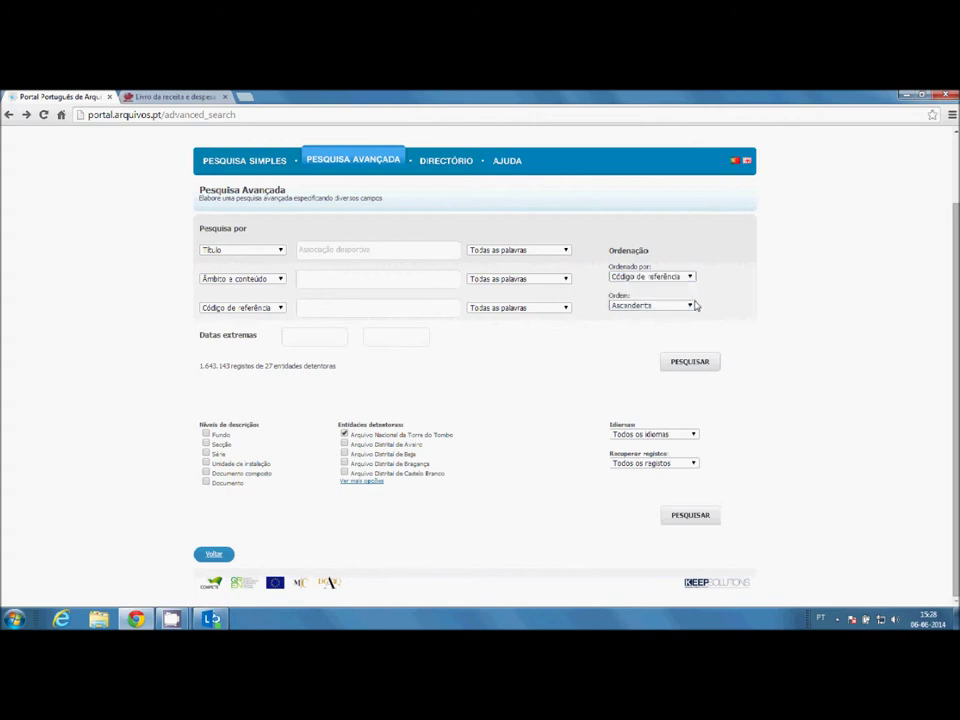
{"action": "left_click", "coordinate": [689, 305]}
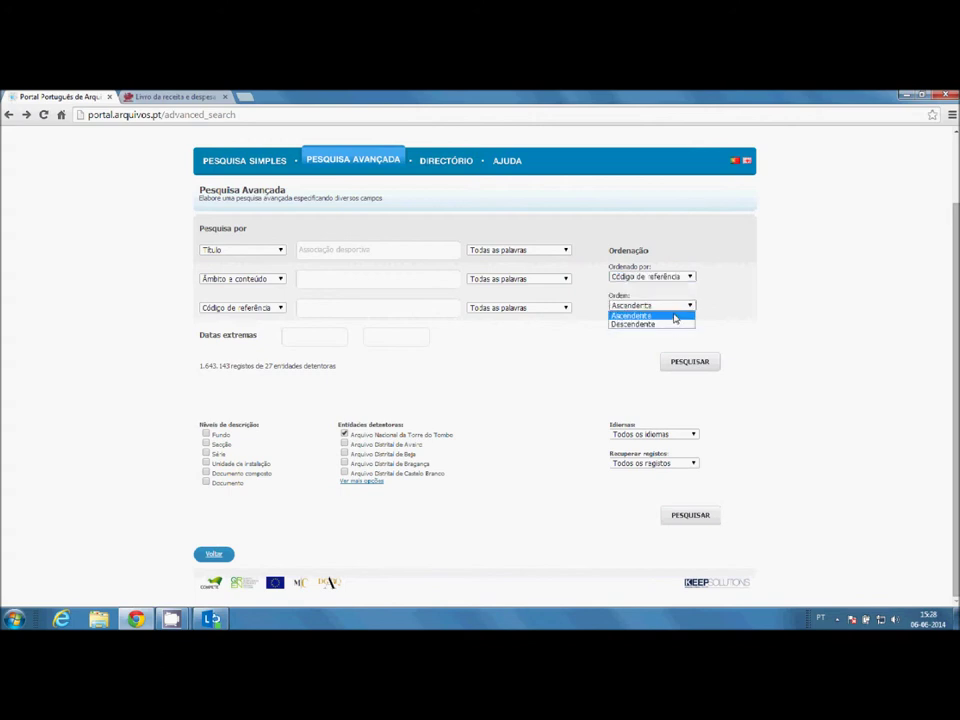
{"action": "left_click", "coordinate": [820, 322]}
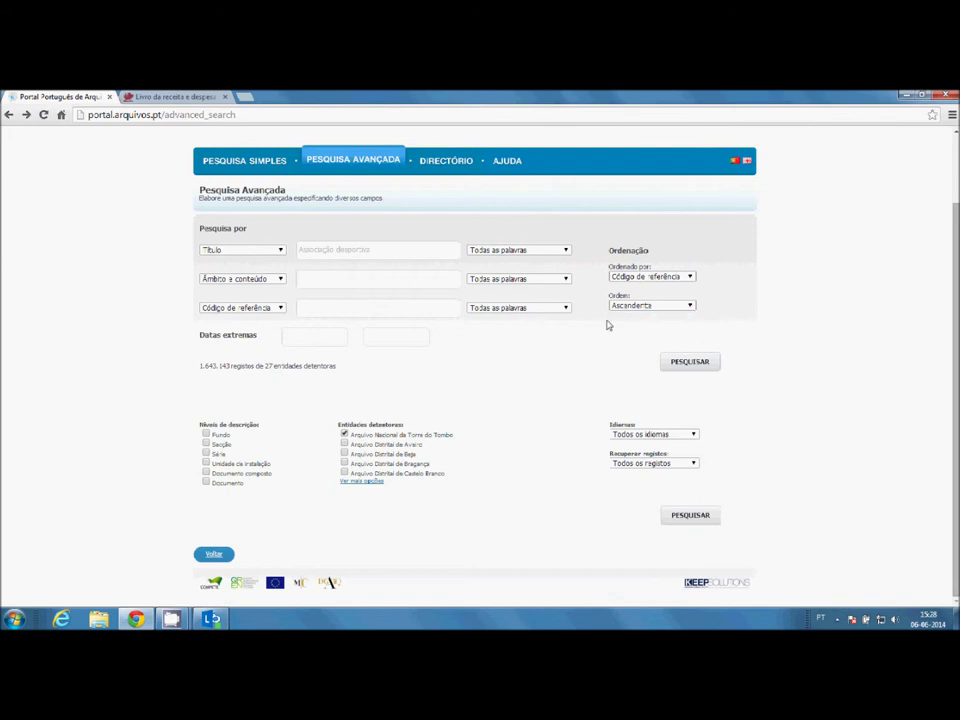
{"action": "left_click", "coordinate": [506, 162]}
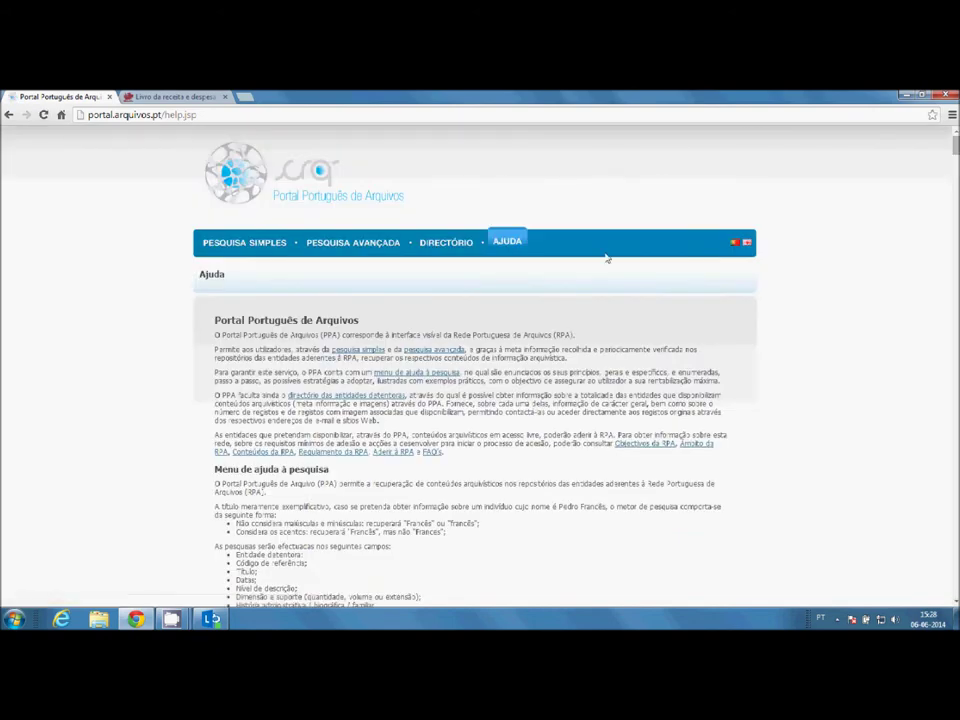
- Scroll through the Ajuda page's simple and advanced search examples and result figures
{"action": "scroll", "coordinate": [710, 276], "scroll_direction": "down", "scroll_amount": 3}
{"action": "scroll", "coordinate": [710, 276], "scroll_direction": "down", "scroll_amount": 4}
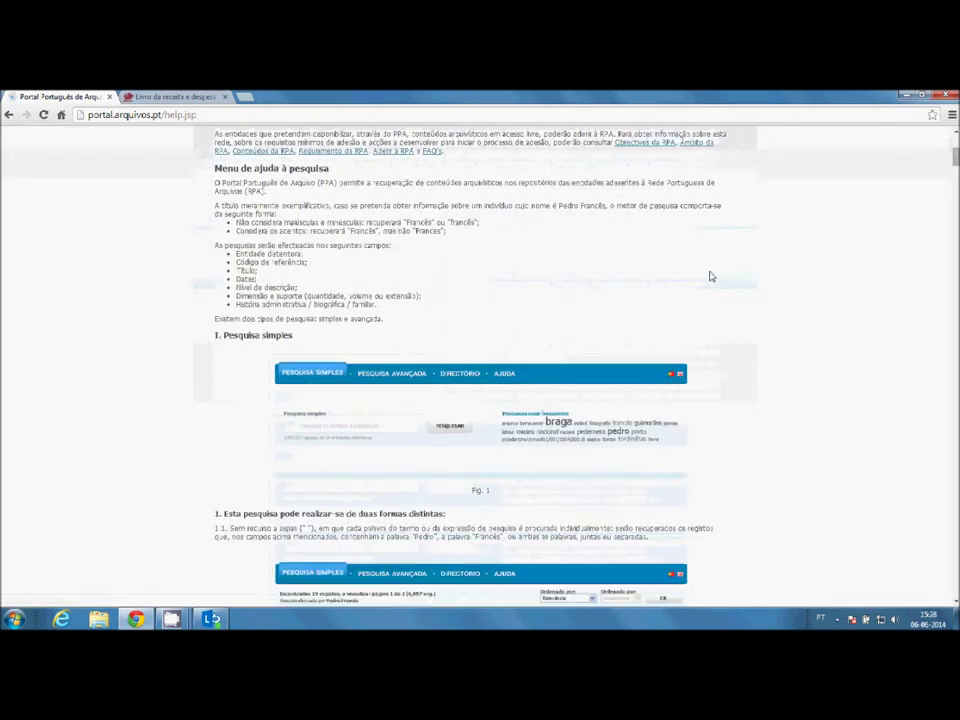
{"action": "scroll", "coordinate": [710, 276], "scroll_direction": "down", "scroll_amount": 4}
{"action": "scroll", "coordinate": [710, 276], "scroll_direction": "down", "scroll_amount": 4}
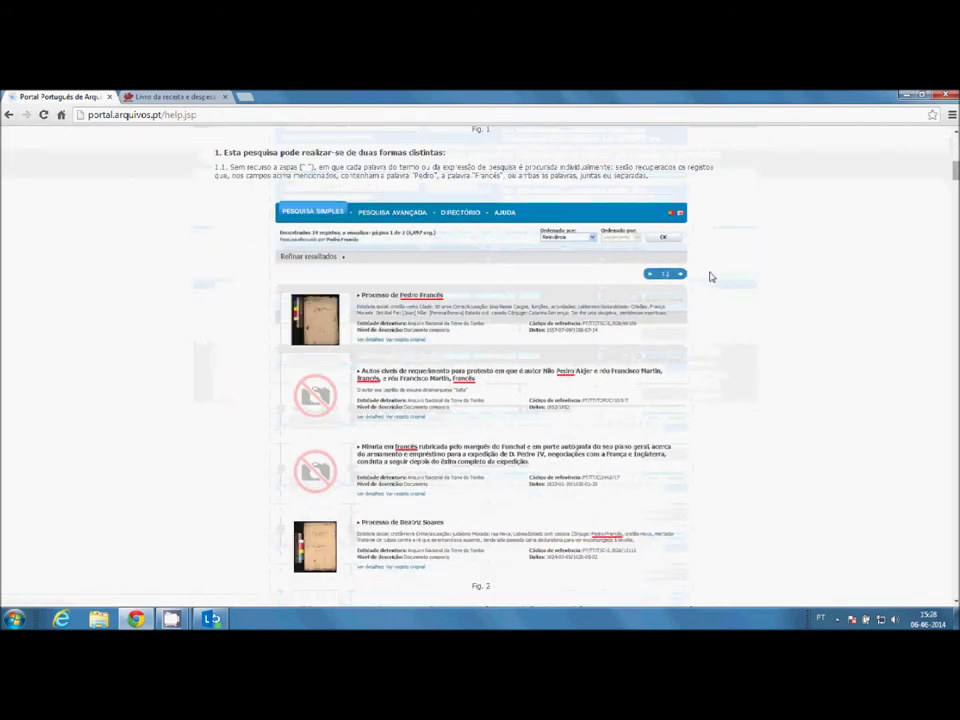
{"action": "scroll", "coordinate": [710, 277], "scroll_direction": "down", "scroll_amount": 3}
{"action": "scroll", "coordinate": [710, 279], "scroll_direction": "down", "scroll_amount": 14}
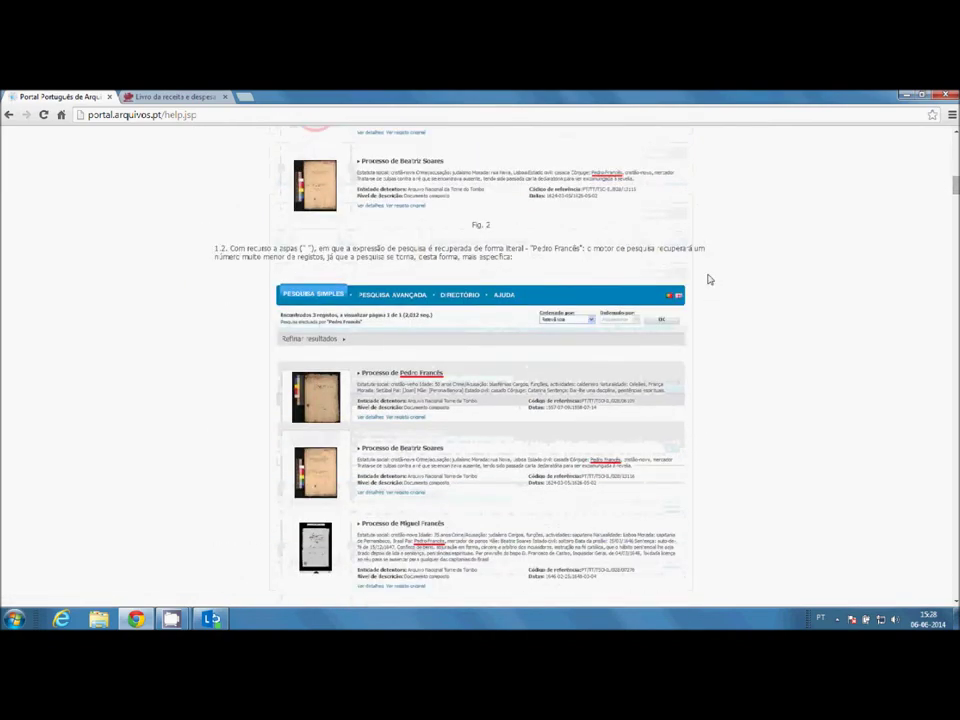
{"action": "scroll", "coordinate": [710, 279], "scroll_direction": "down", "scroll_amount": 10}
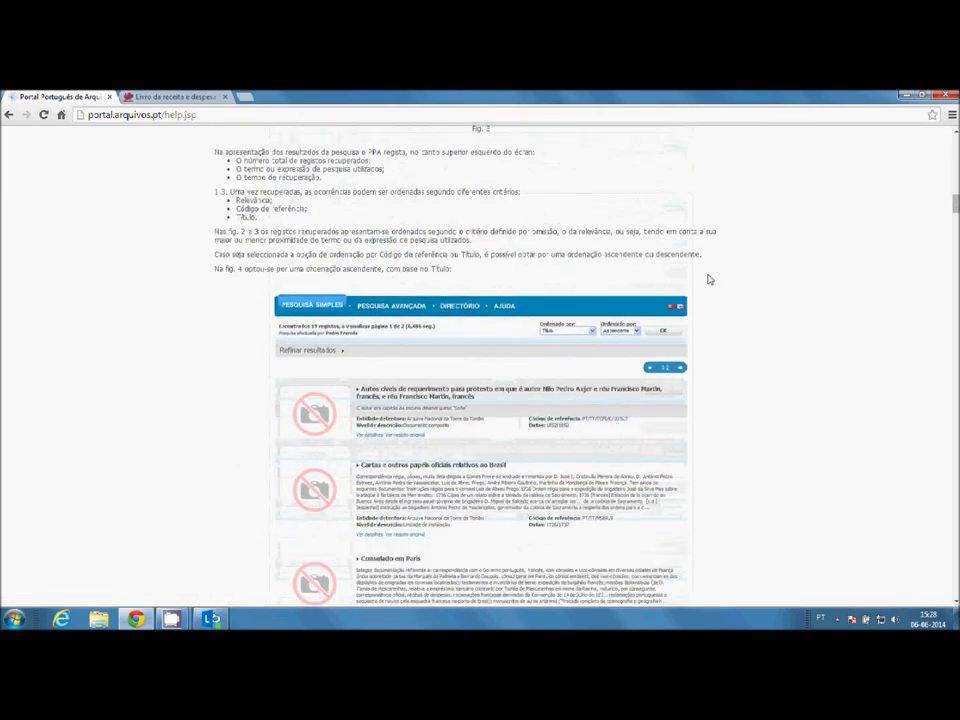
{"action": "scroll", "coordinate": [709, 280], "scroll_direction": "down", "scroll_amount": 5}
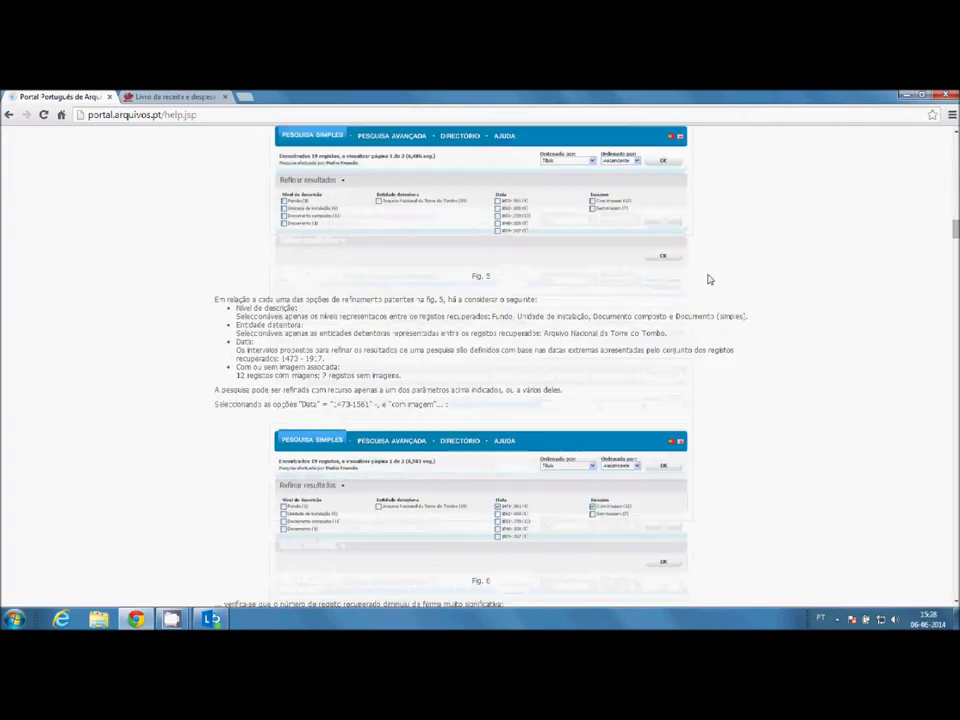
{"action": "scroll", "coordinate": [709, 280], "scroll_direction": "down", "scroll_amount": 10}
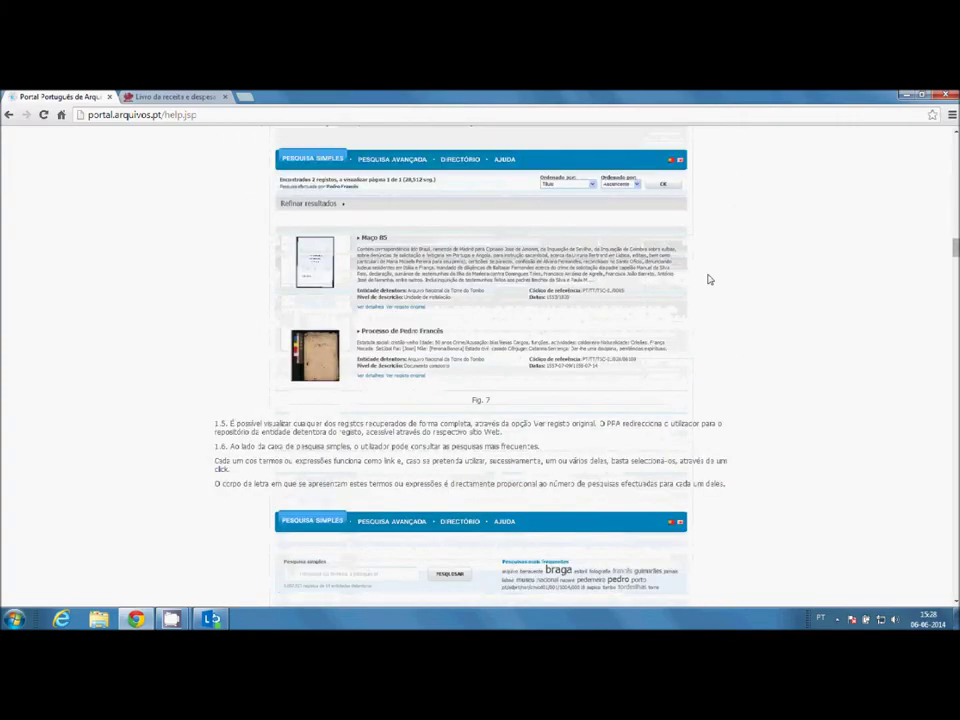